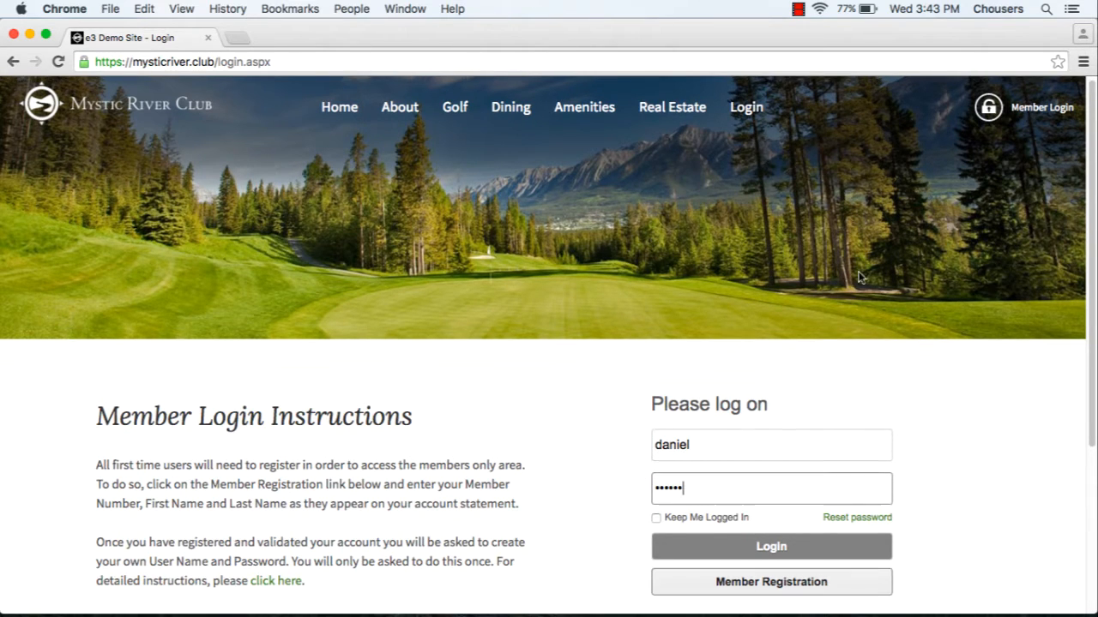
# Step: Log in to the club member site with the entered credentials
pyautogui.click(806, 549)
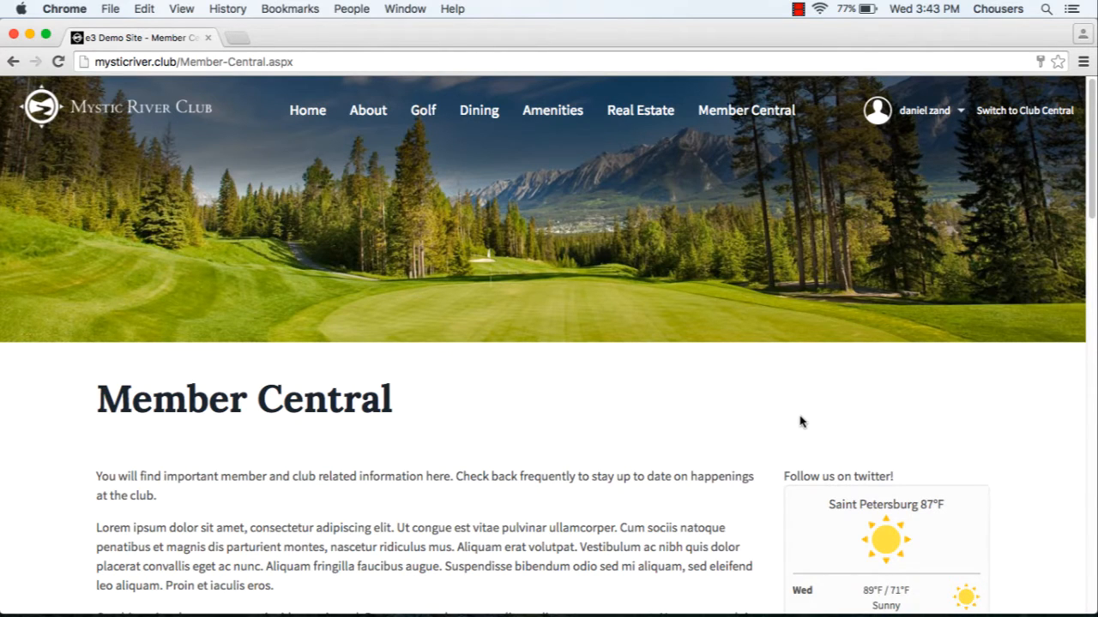
# Step: Switch to Club Central and browse the Applications panel's Modules group for 'mobile'
pyautogui.click(1020, 112)
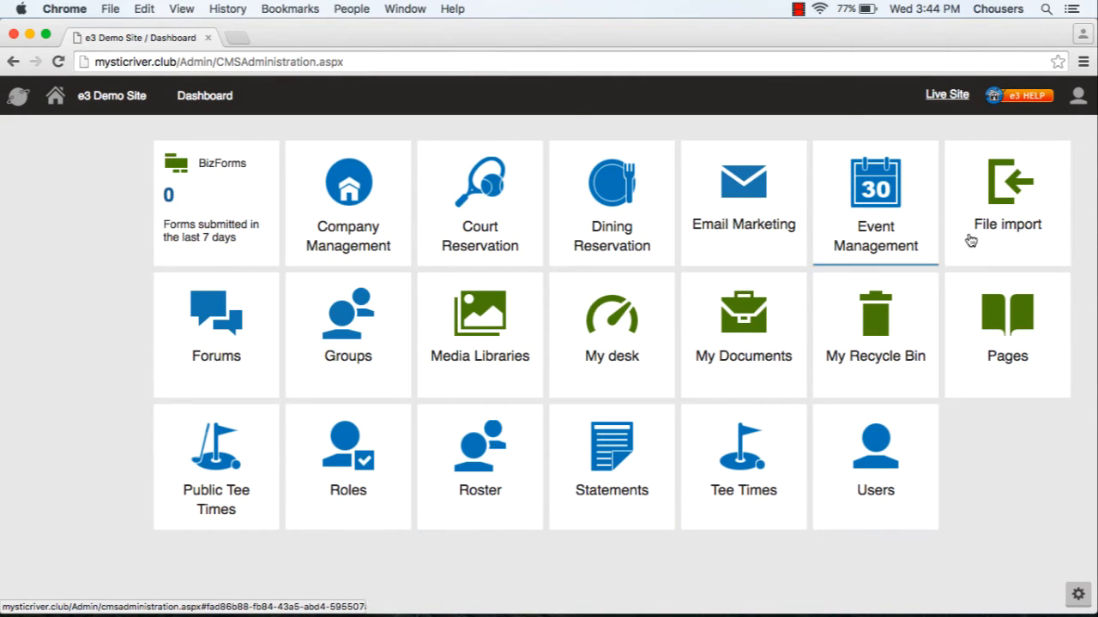
pyautogui.click(19, 103)
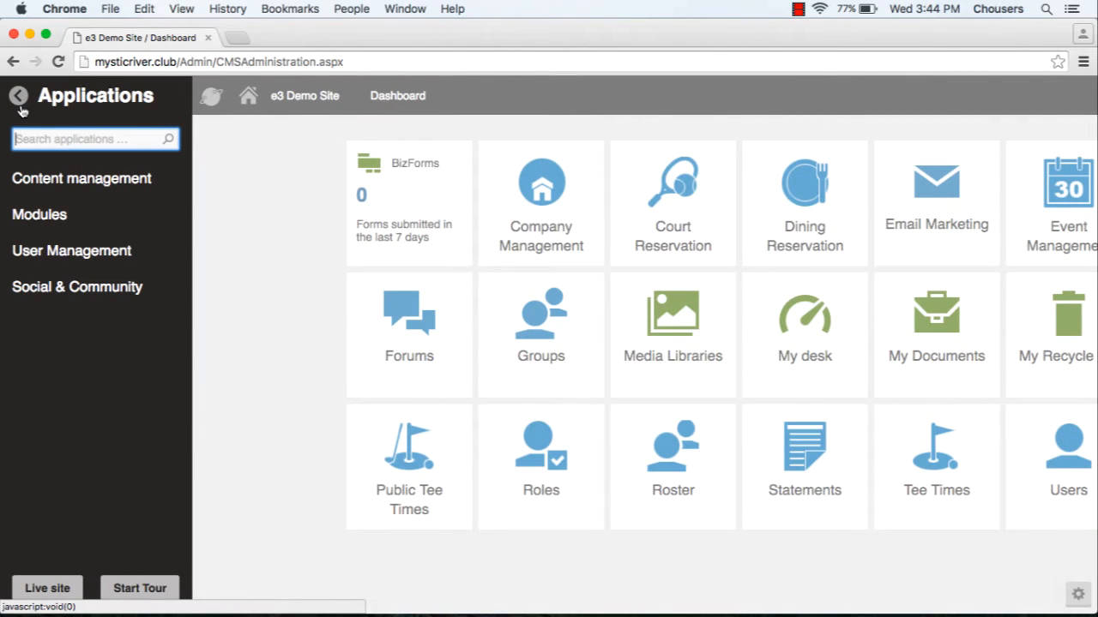
pyautogui.click(43, 215)
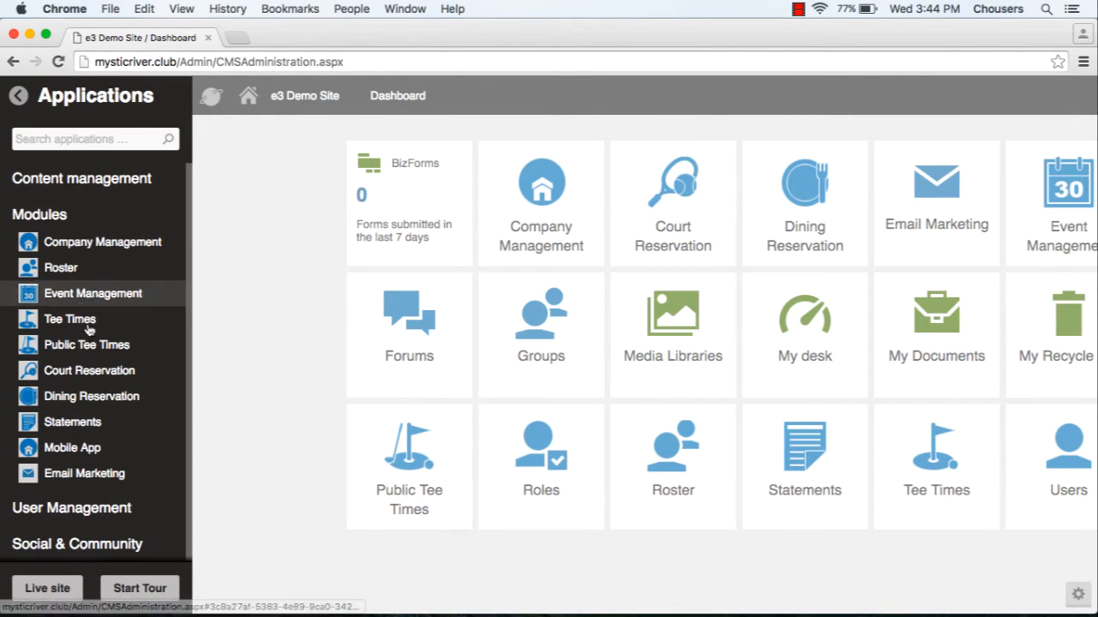
pyautogui.click(41, 137)
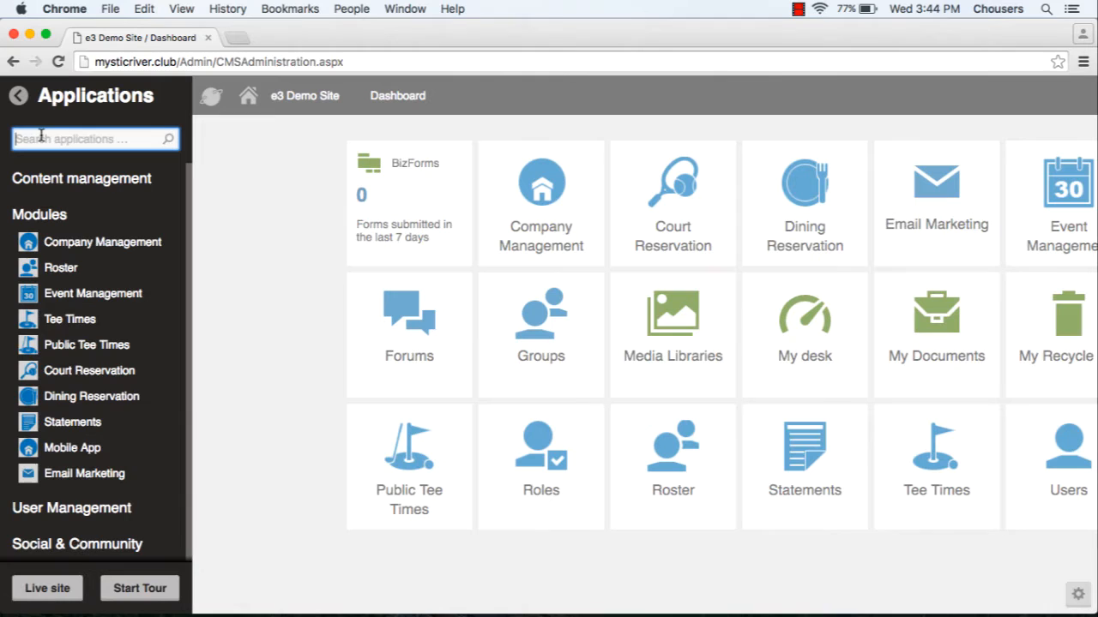
pyautogui.write('mobile')
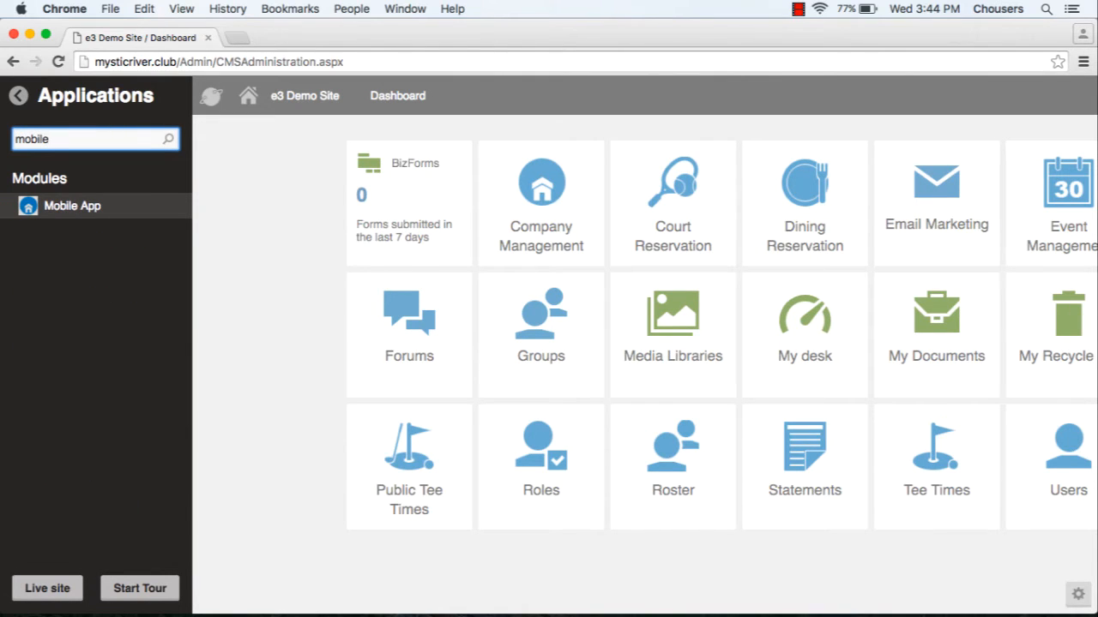
pyautogui.click(228, 260)
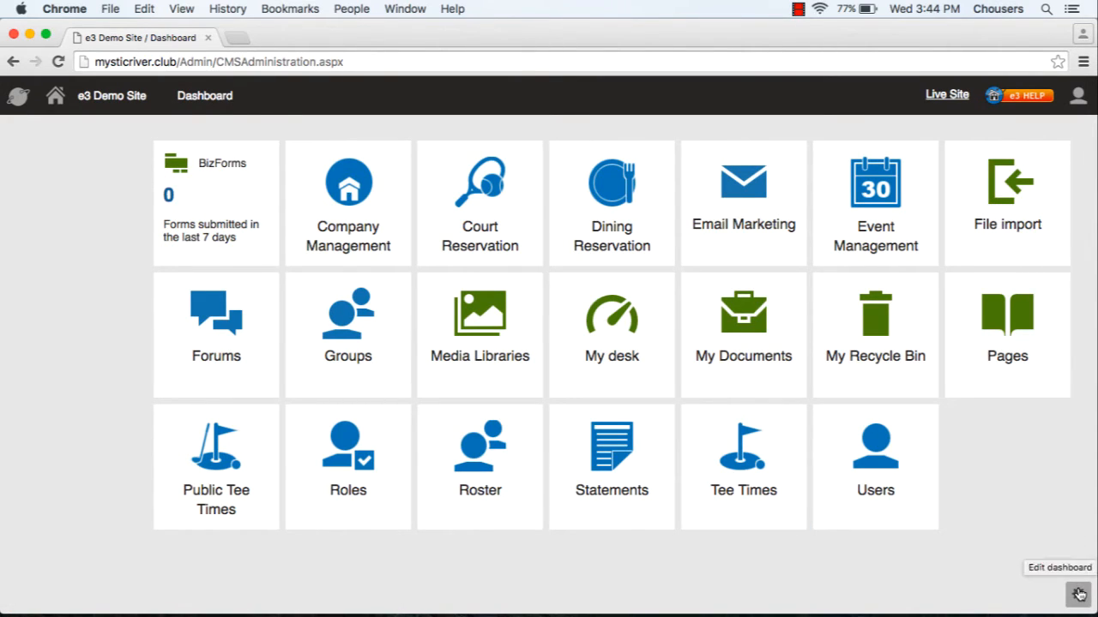
# Step: Pin the Mobile App module as a dashboard tile and launch it into its Push Notifications list
pyautogui.click(1079, 595)
pyautogui.click(1023, 489)
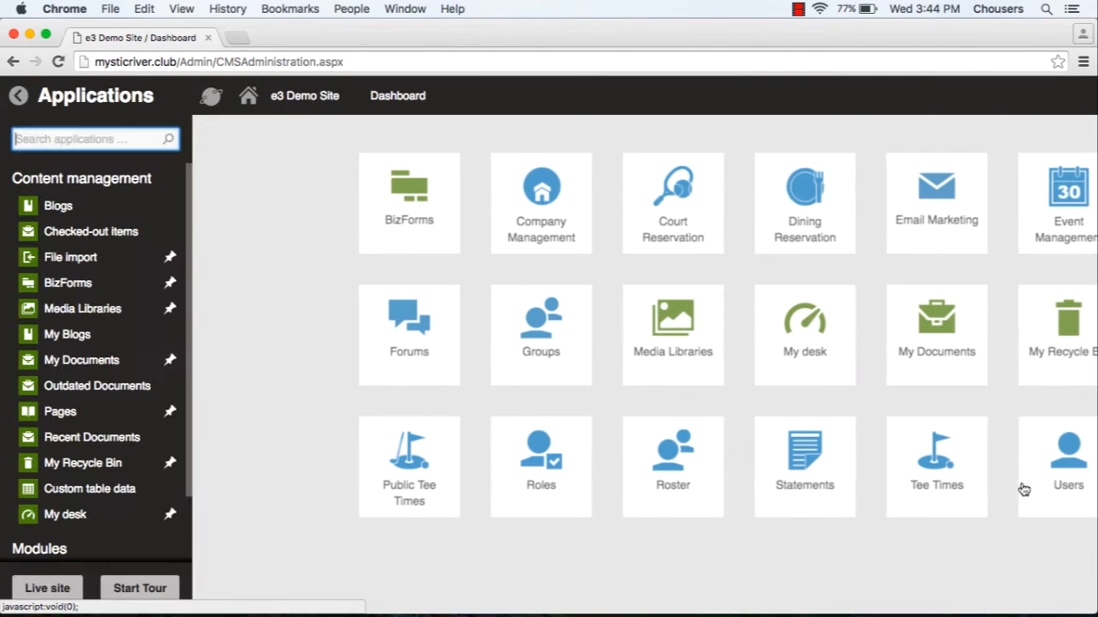
pyautogui.scroll(-3, 37, 341)
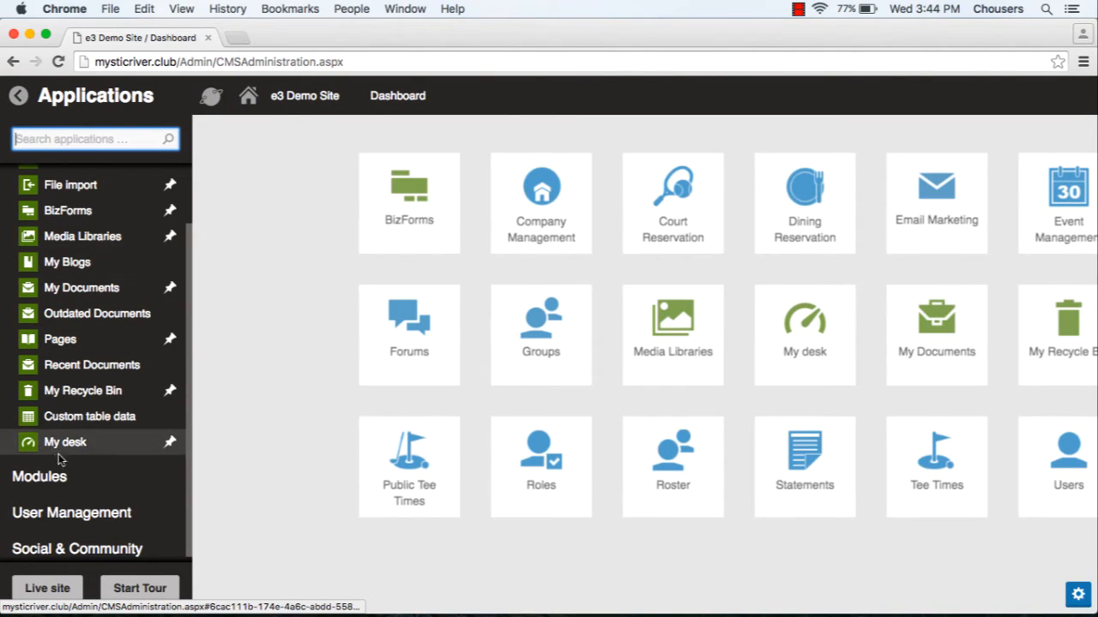
pyautogui.click(43, 476)
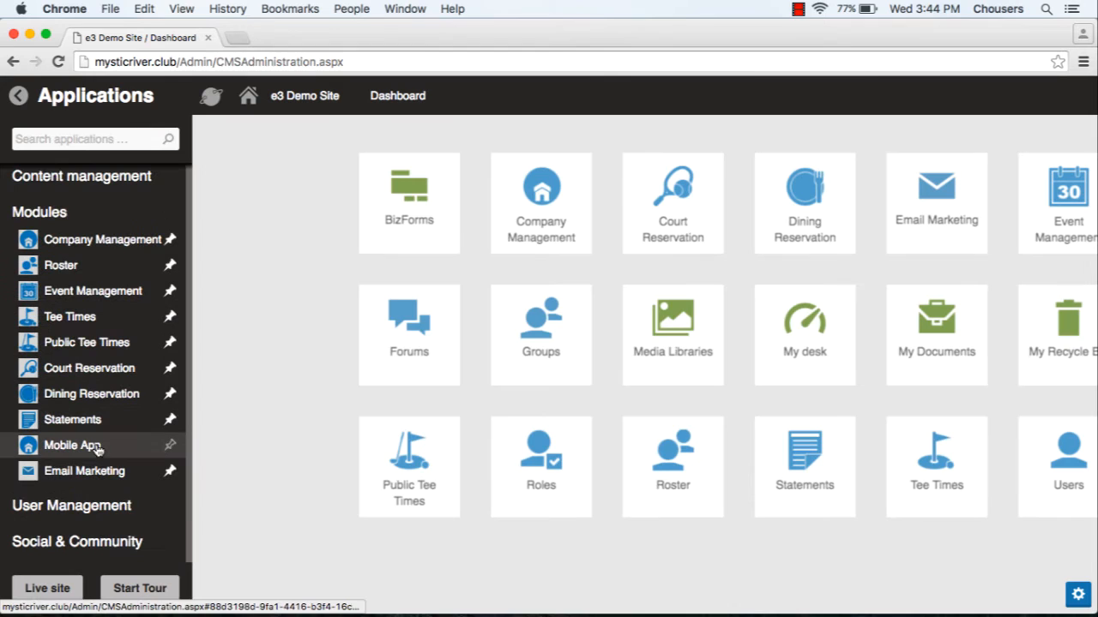
pyautogui.click(169, 445)
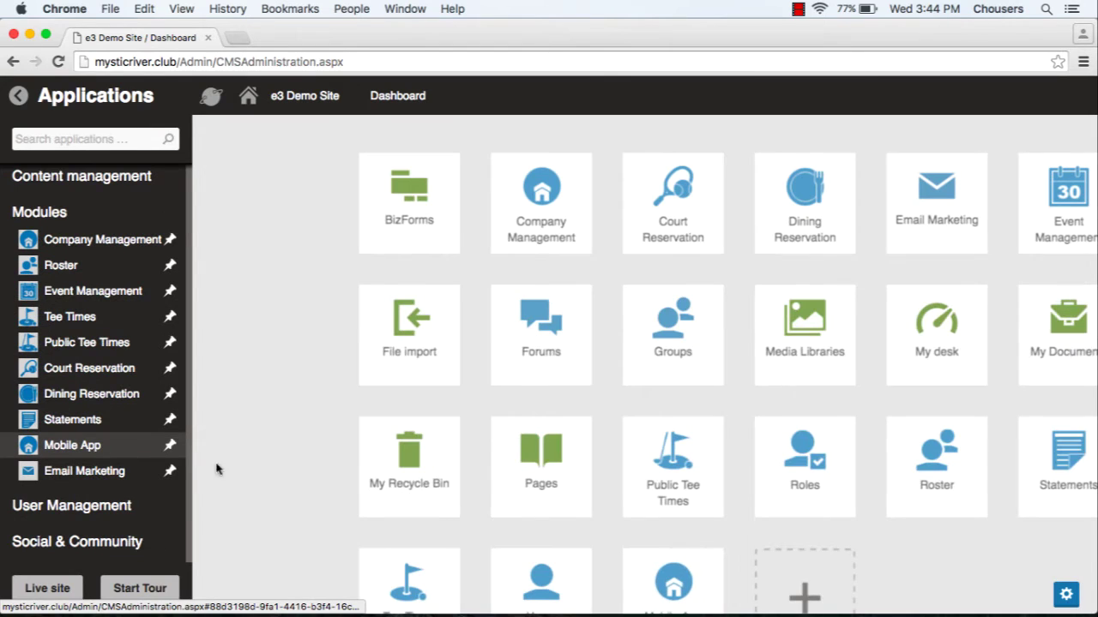
pyautogui.click(1055, 603)
pyautogui.scroll(-2, 960, 517)
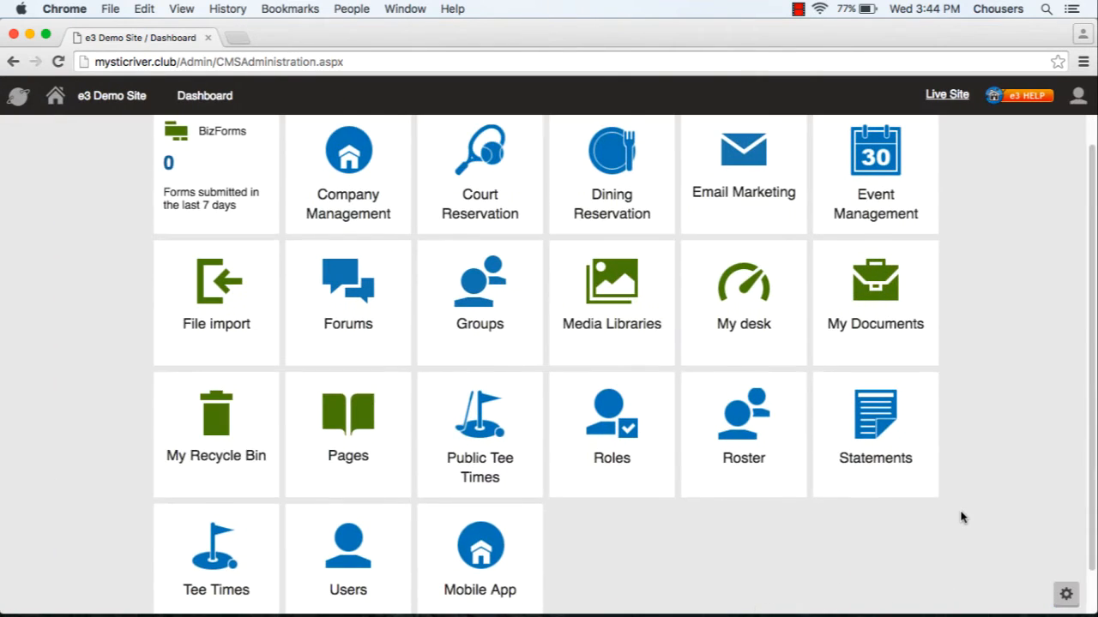
pyautogui.click(466, 520)
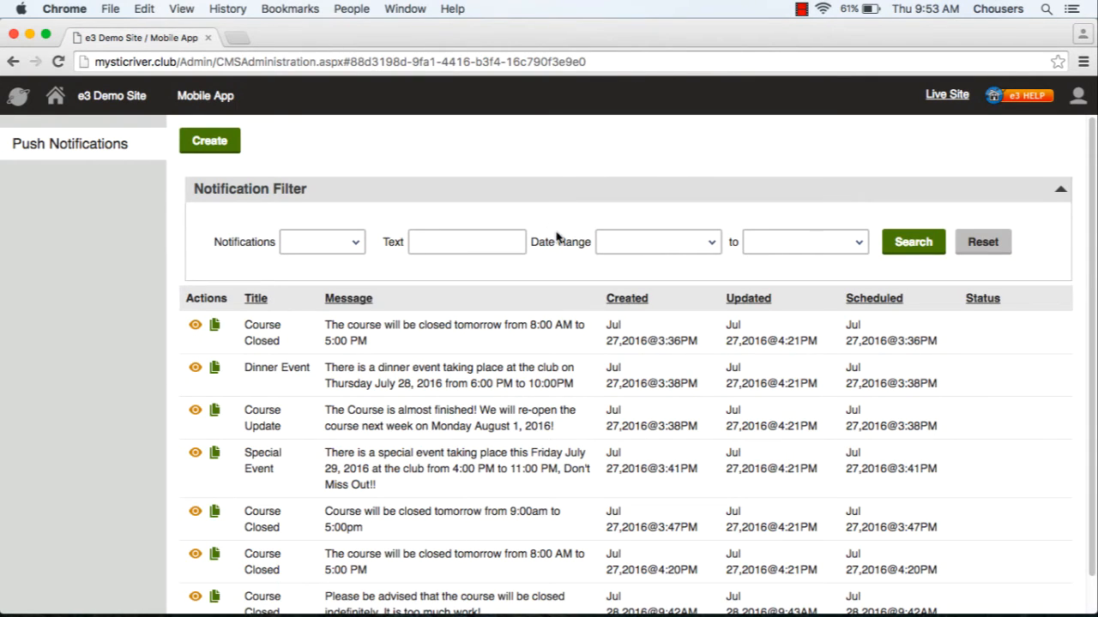
# Step: Start a new push notification from the Push Notifications list
pyautogui.click(210, 141)
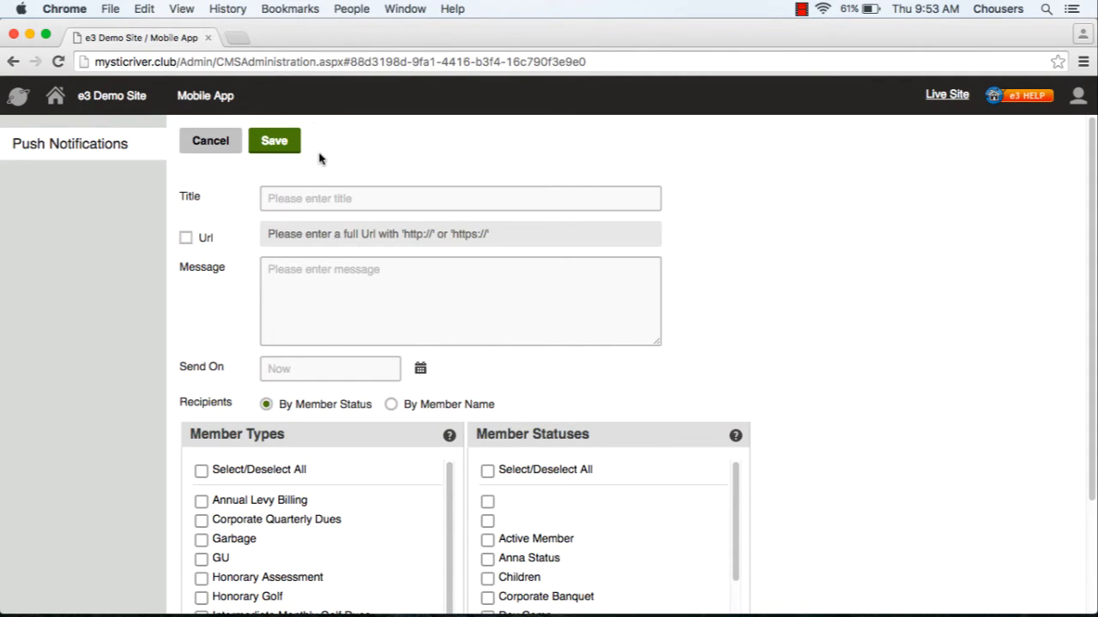
# Step: Title the notification 'Course Closed' and leave the Url option unchecked
pyautogui.click(313, 197)
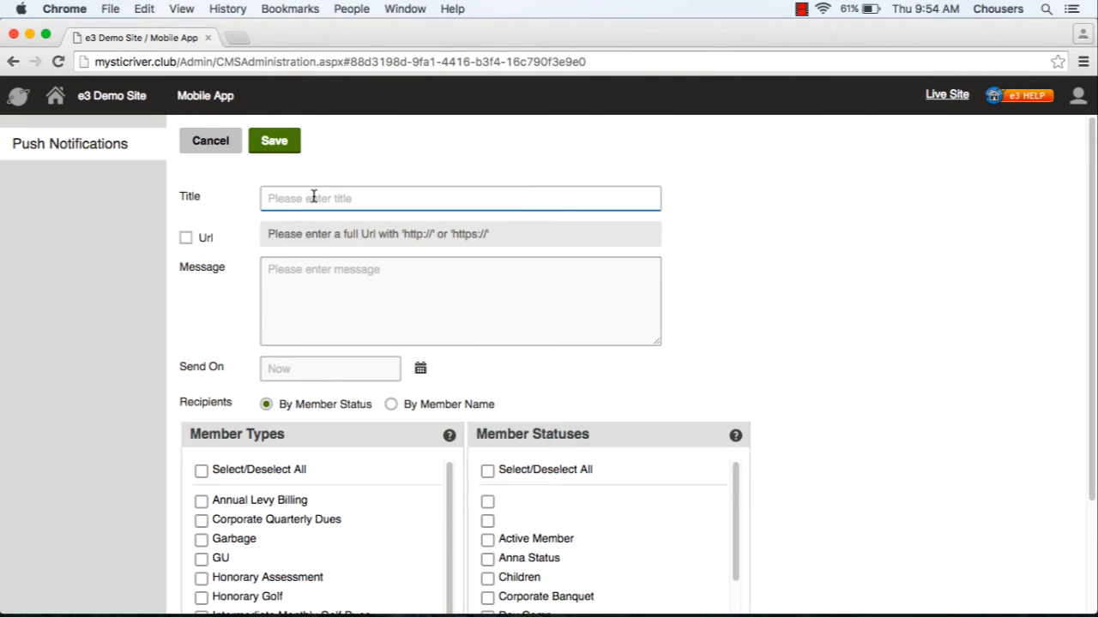
pyautogui.write('Course C')
pyautogui.write('losed')
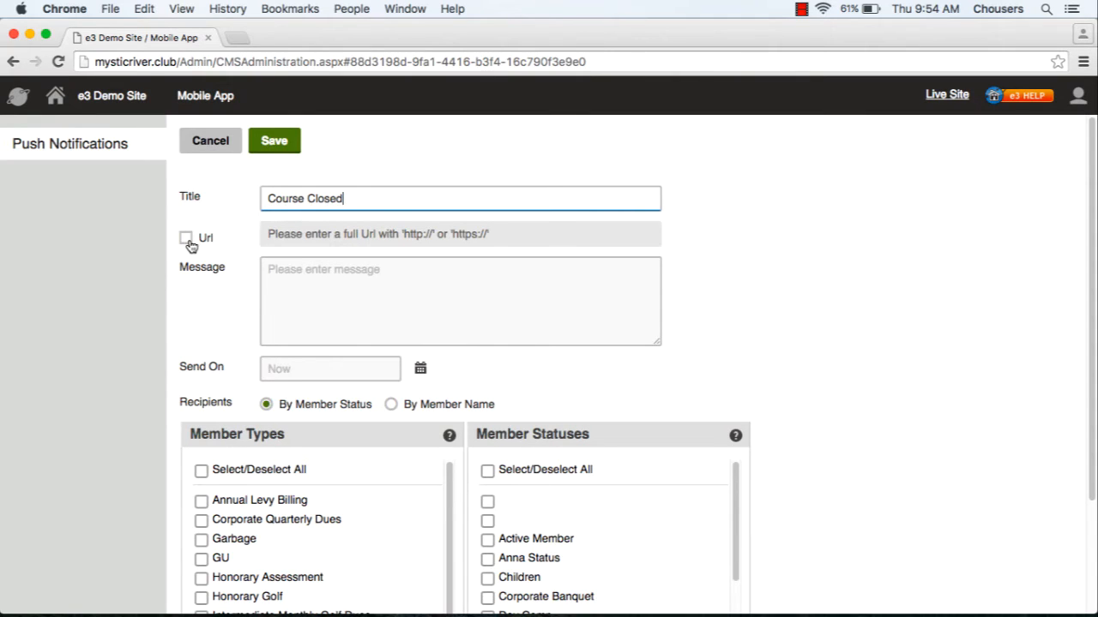
pyautogui.click(187, 238)
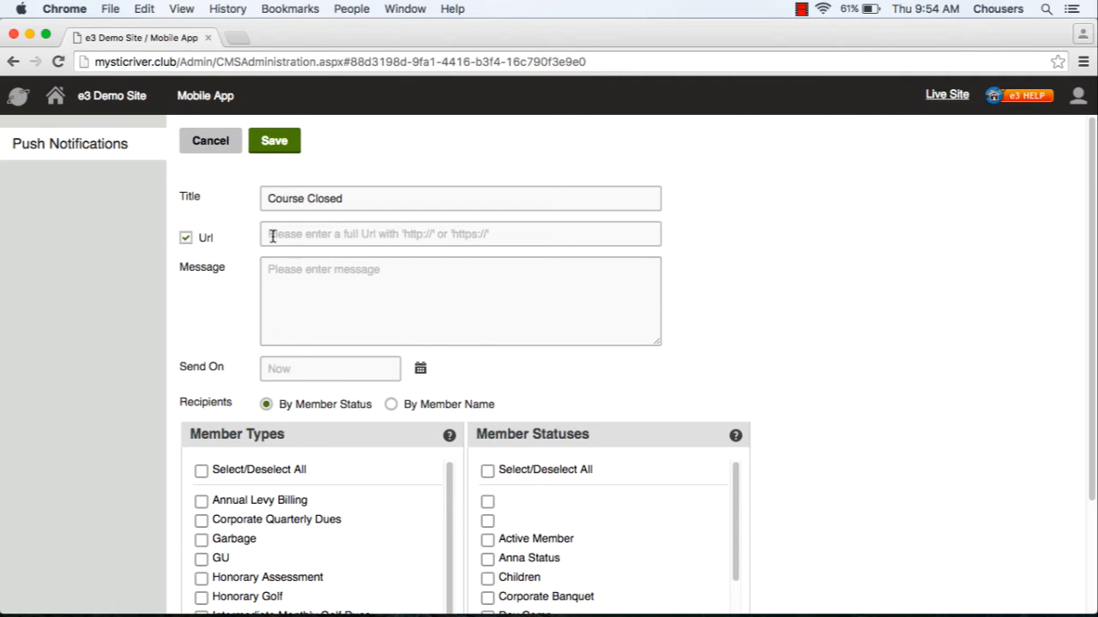
pyautogui.click(194, 240)
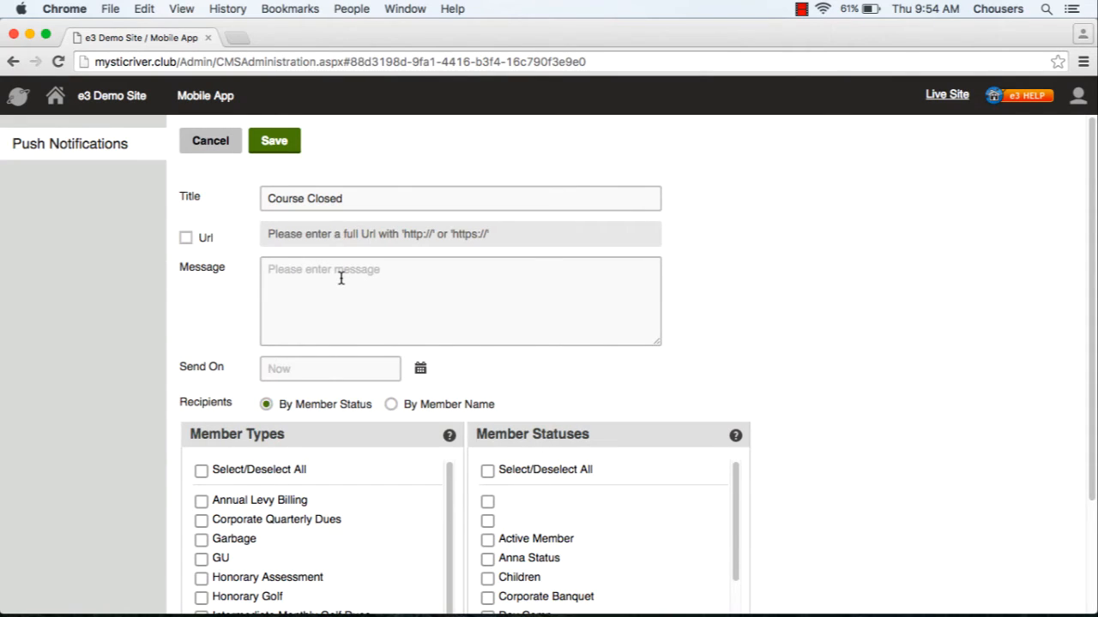
# Step: Write the message 'Course will be closed tomorrow from 5:00 PM to 9:00PM', correcting the mistyped AM
pyautogui.click(341, 278)
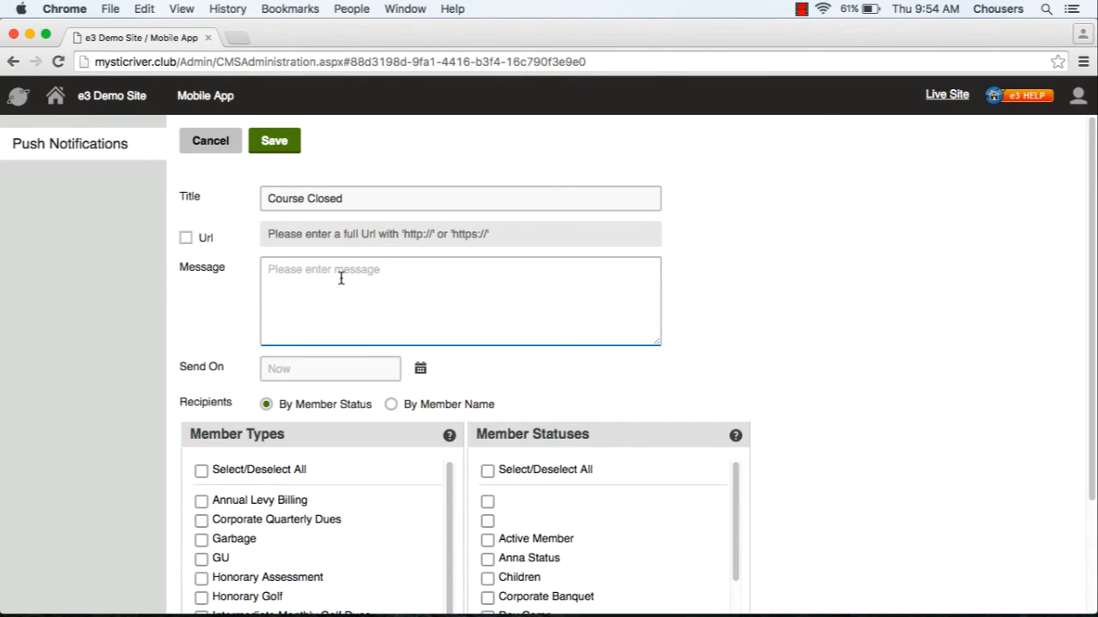
pyautogui.write('COu')
pyautogui.press('BackSpace')
pyautogui.press('BackSpace')
pyautogui.write('ou')
pyautogui.write('rse will be clo')
pyautogui.write('sed tomorrow f')
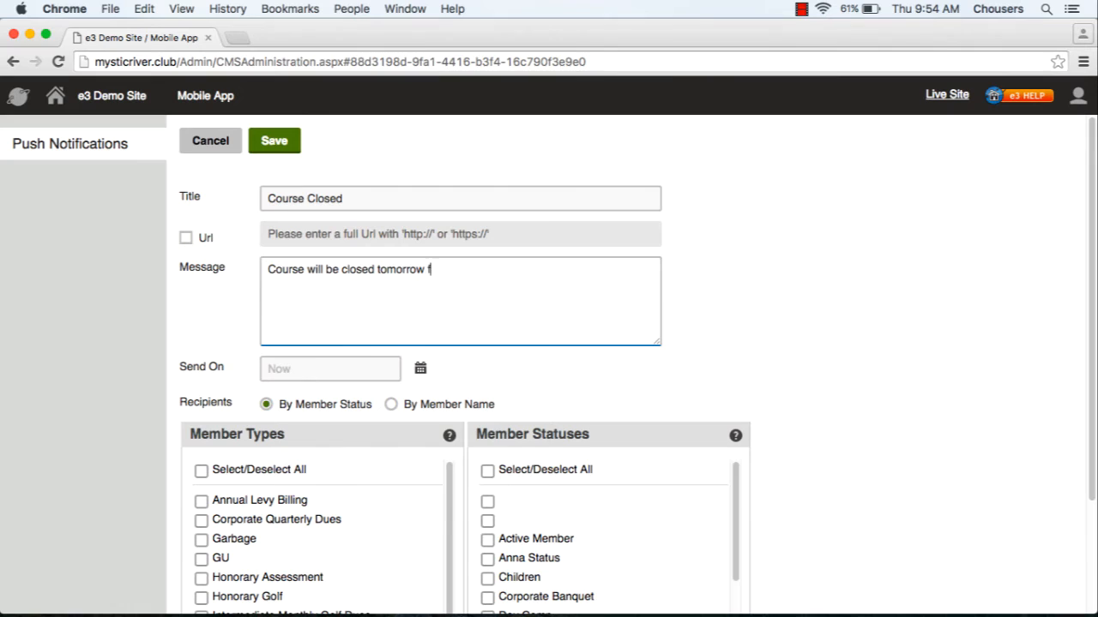
pyautogui.write('rom 5:')
pyautogui.write('00 PM ')
pyautogui.write('to 9:')
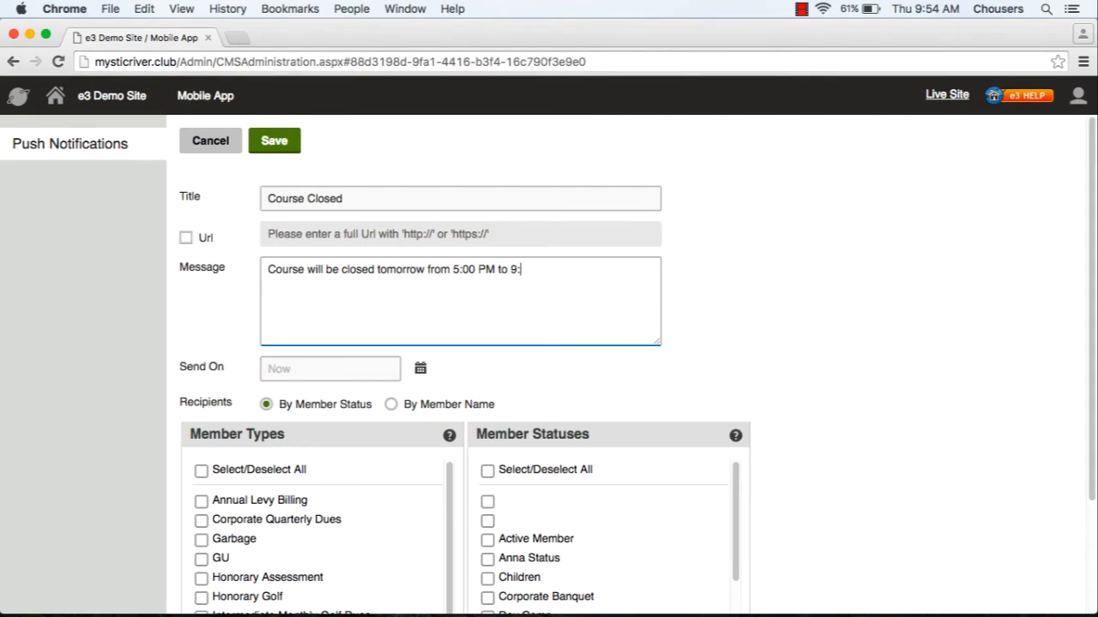
pyautogui.write('00AM')
pyautogui.press('BackSpace')
pyautogui.press('BackSpace')
pyautogui.write('PM')
pyautogui.scroll(-1, 374, 295)
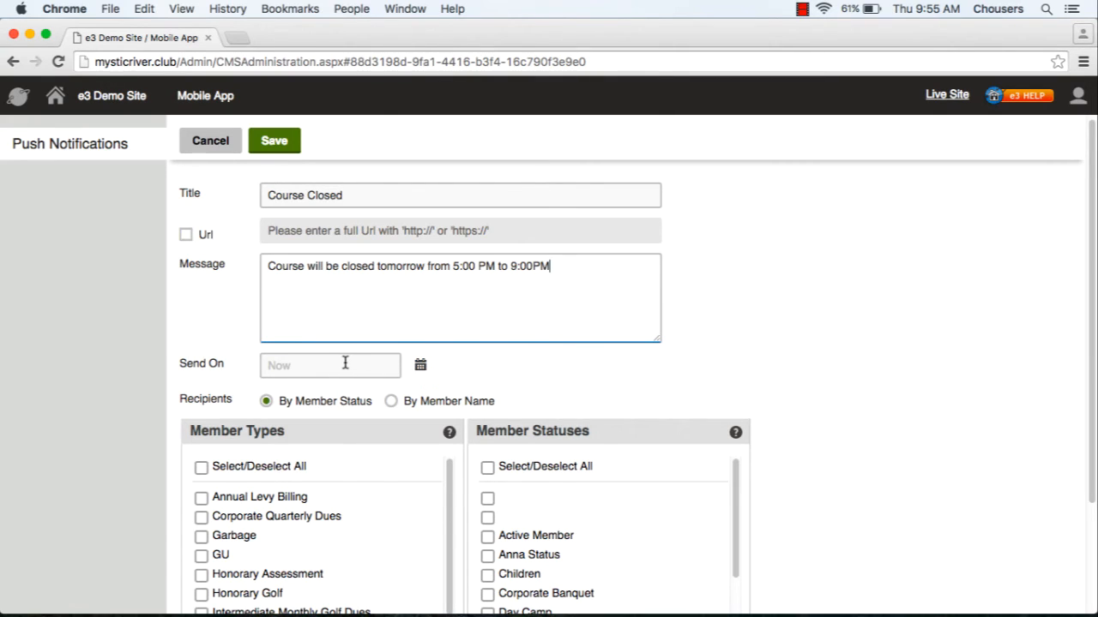
pyautogui.scroll(-1, 214, 395)
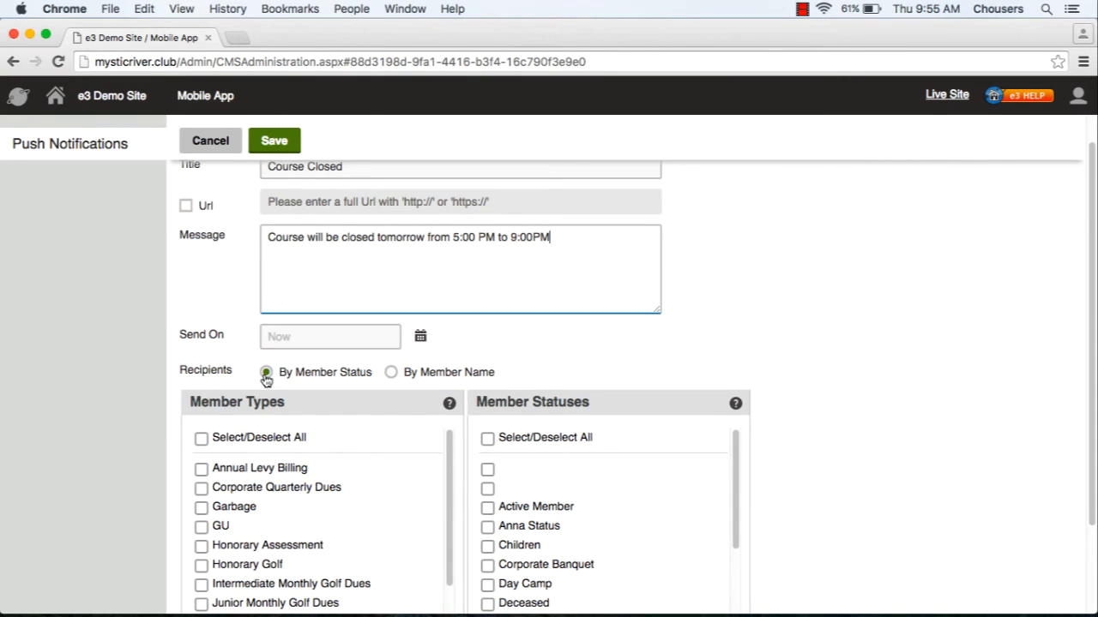
pyautogui.scroll(-1, 272, 390)
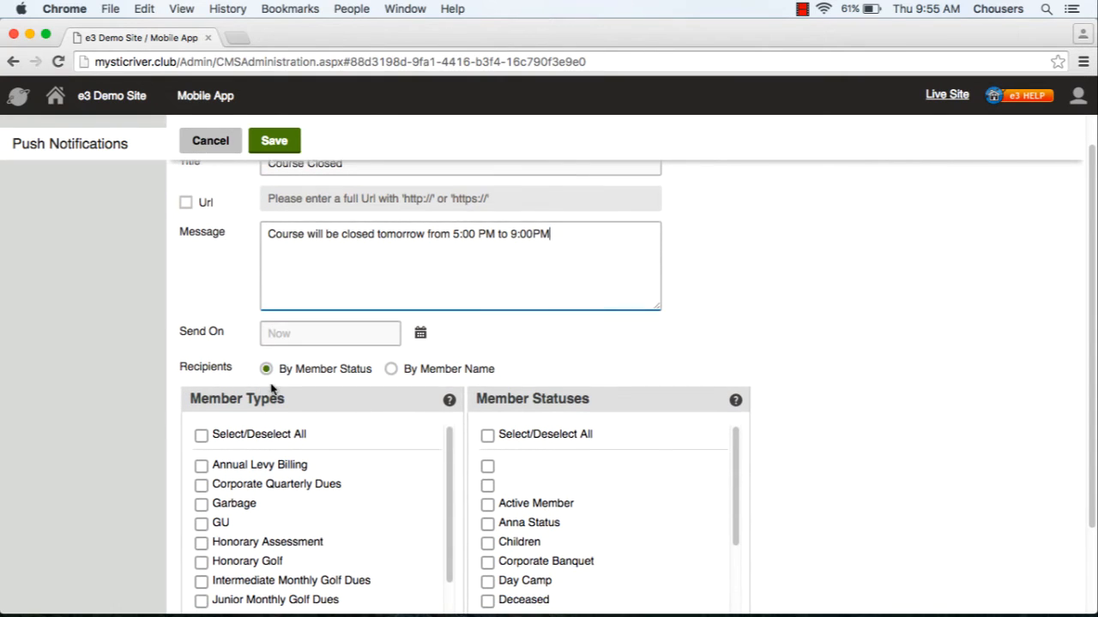
pyautogui.scroll(-1, 275, 392)
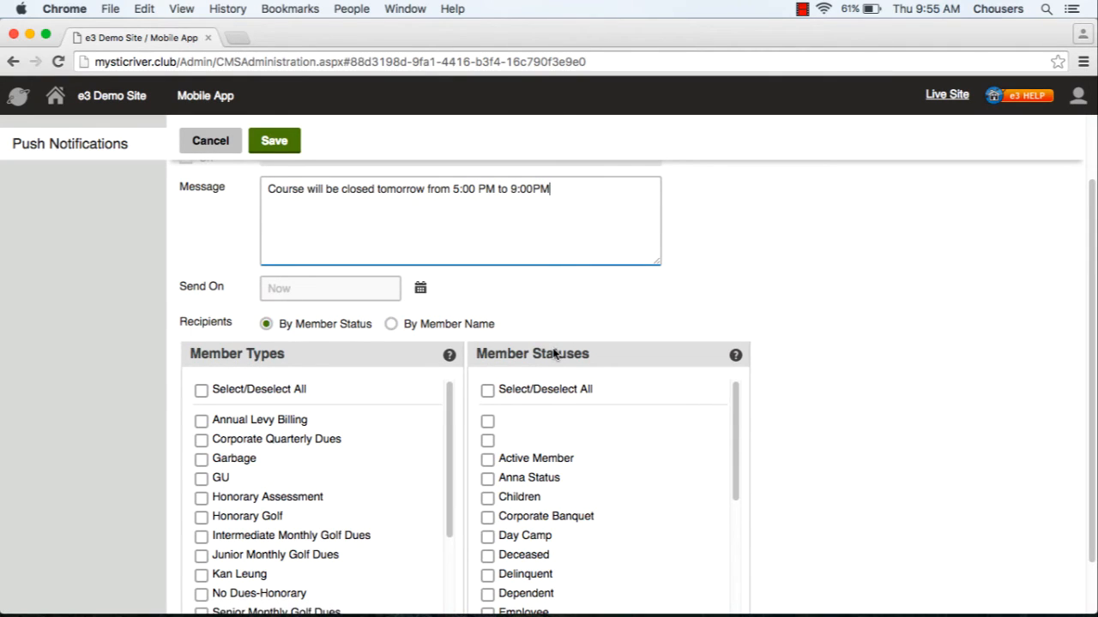
pyautogui.click(391, 325)
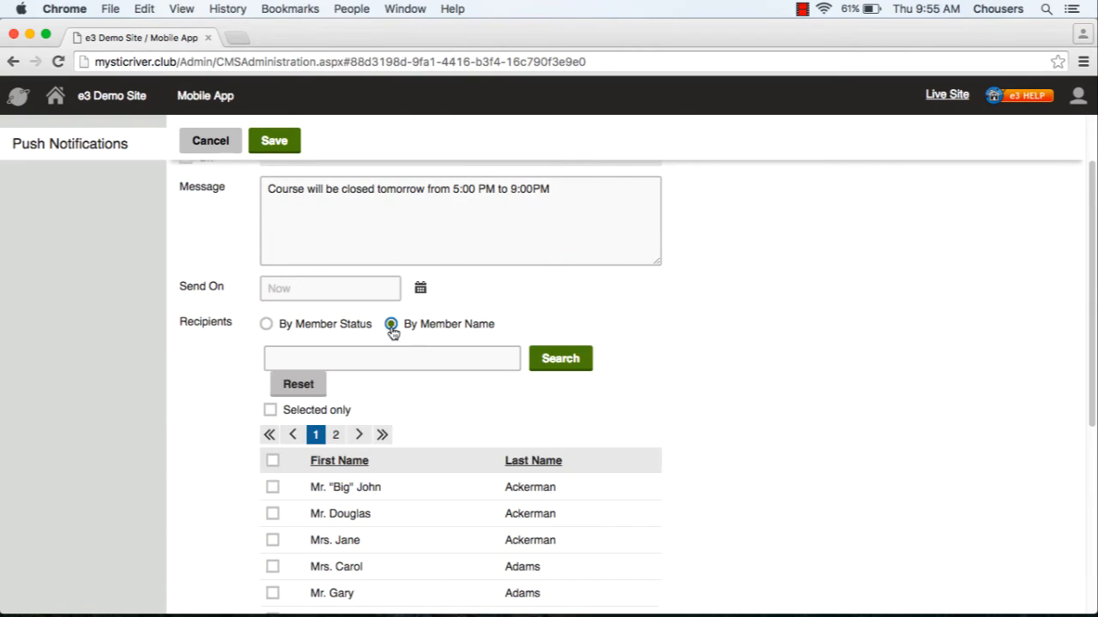
pyautogui.scroll(-1, 393, 335)
pyautogui.scroll(-2, 390, 377)
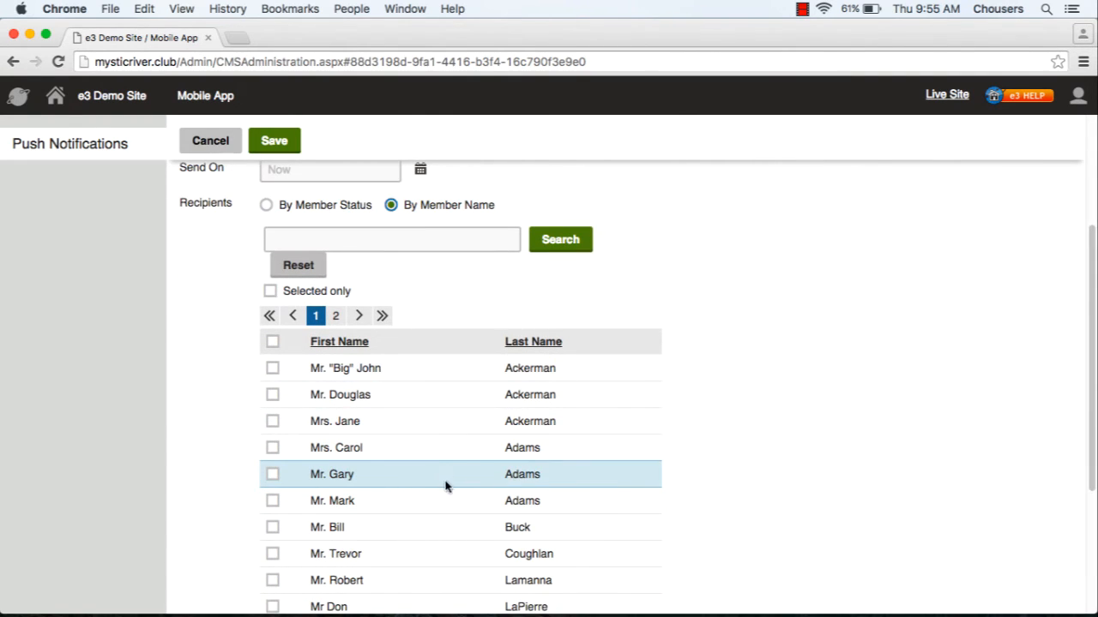
pyautogui.click(272, 422)
pyautogui.scroll(2, 341, 440)
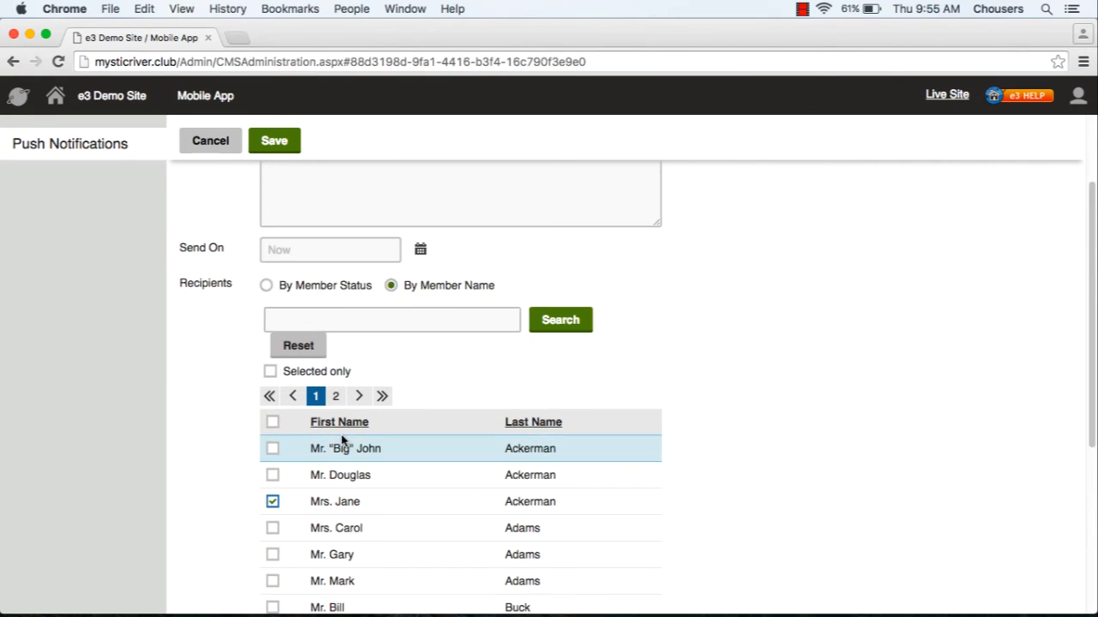
pyautogui.scroll(-3, 342, 439)
pyautogui.scroll(4, 342, 440)
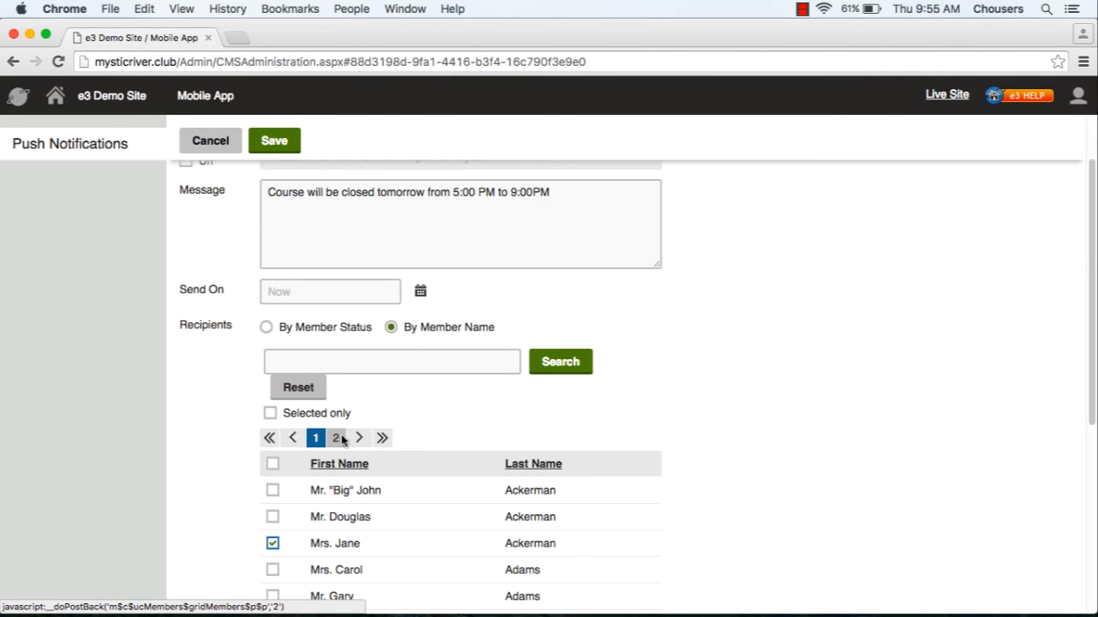
pyautogui.scroll(2, 351, 463)
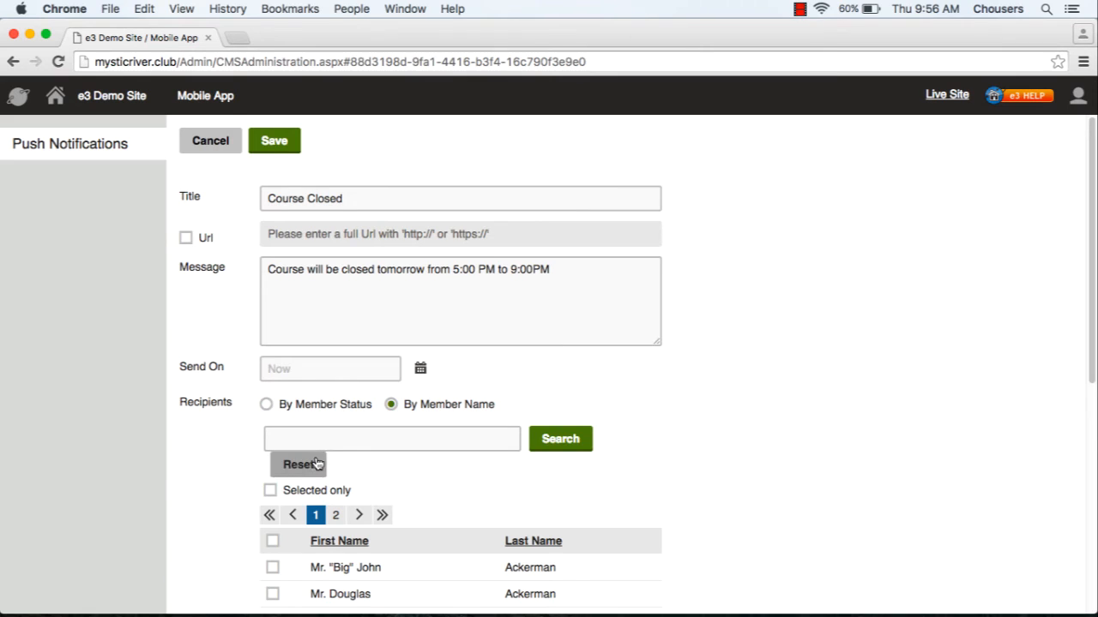
# Step: Save the Course Closed notification and confirm the 'Notification saved' dialog
pyautogui.click(276, 142)
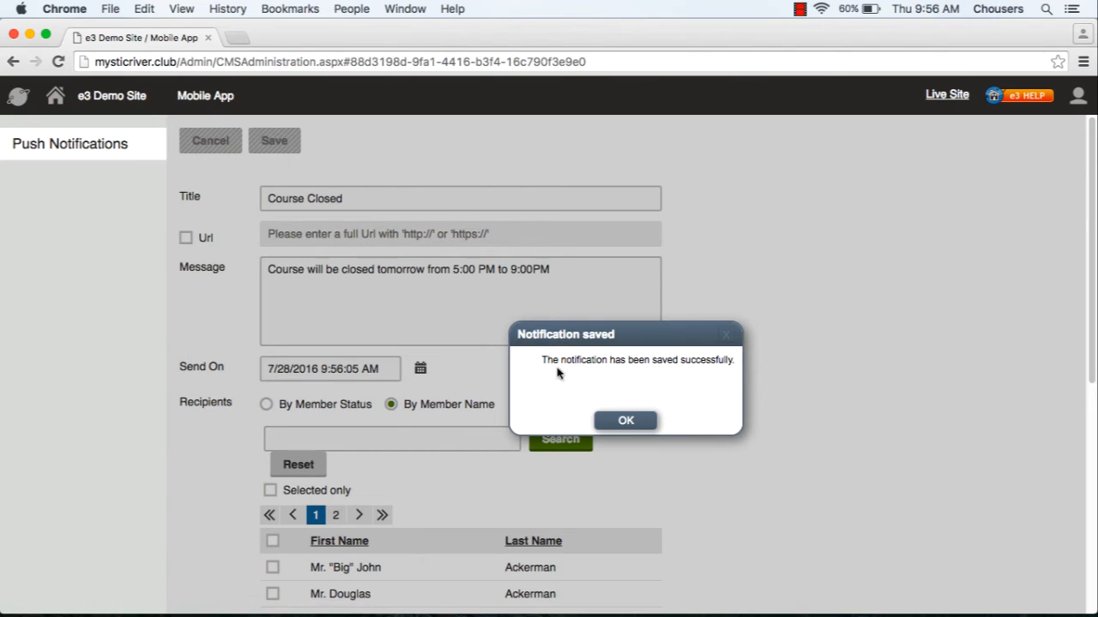
pyautogui.click(625, 421)
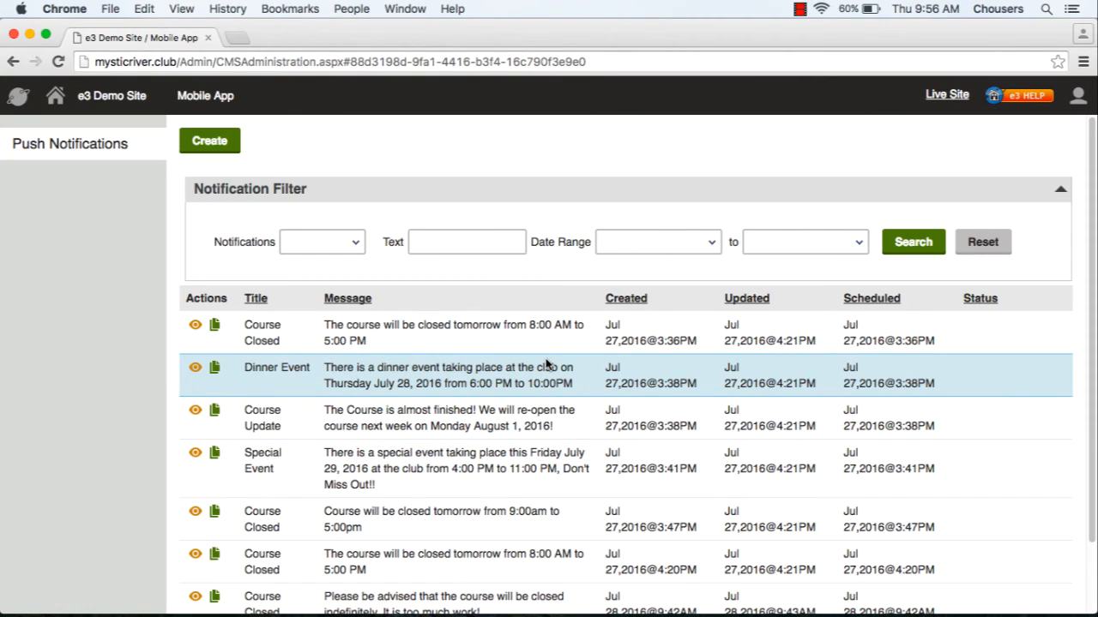
pyautogui.scroll(-1, 536, 402)
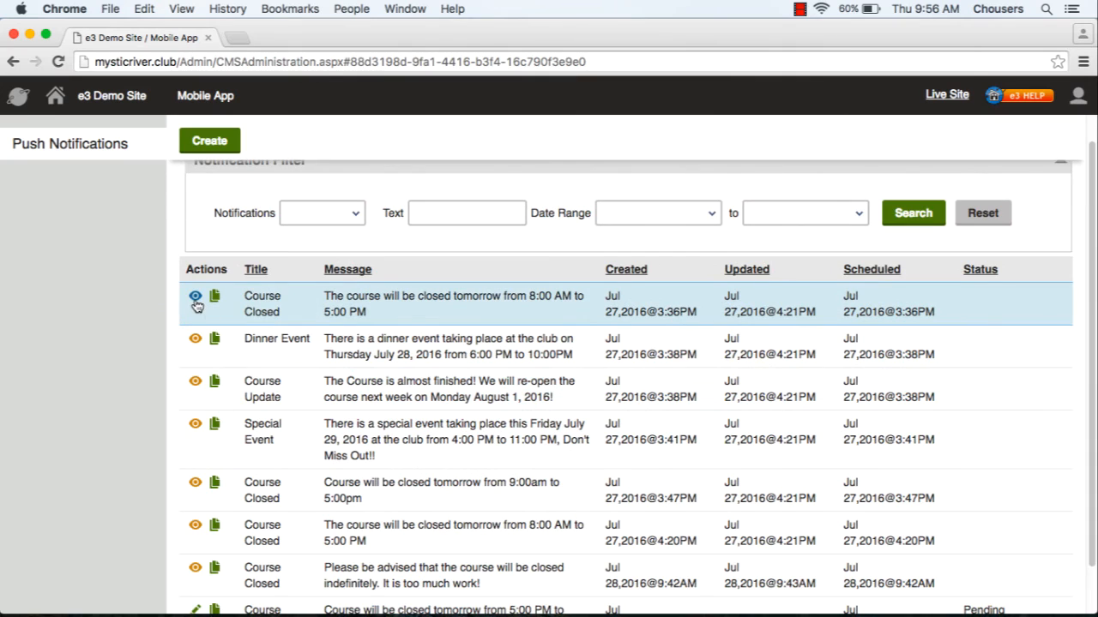
pyautogui.click(195, 300)
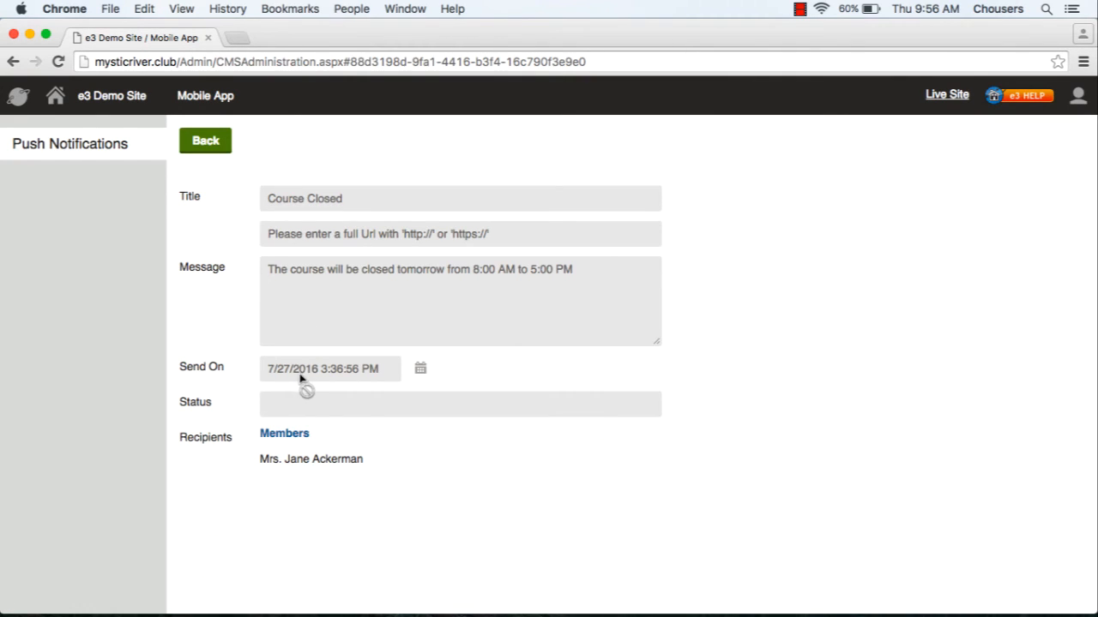
pyautogui.click(85, 151)
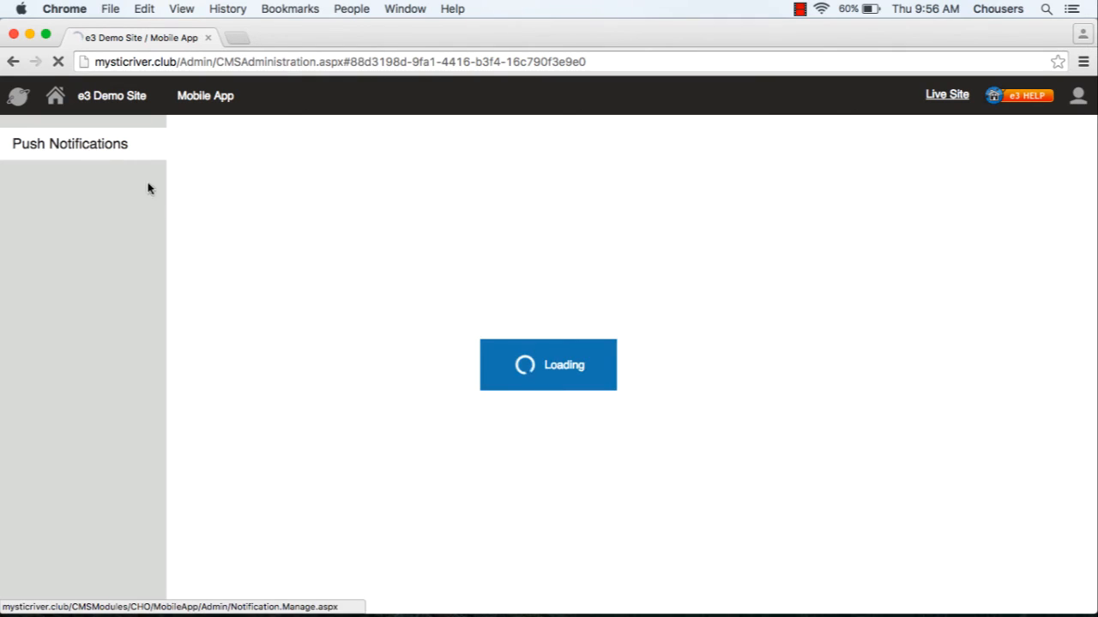
pyautogui.scroll(-1, 339, 321)
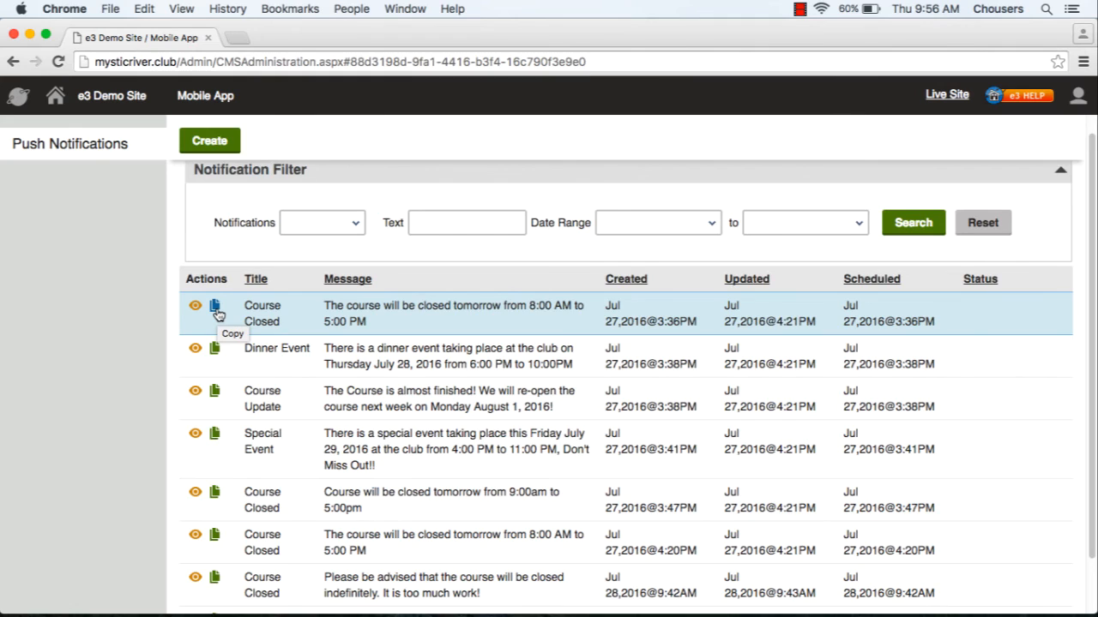
pyautogui.click(216, 309)
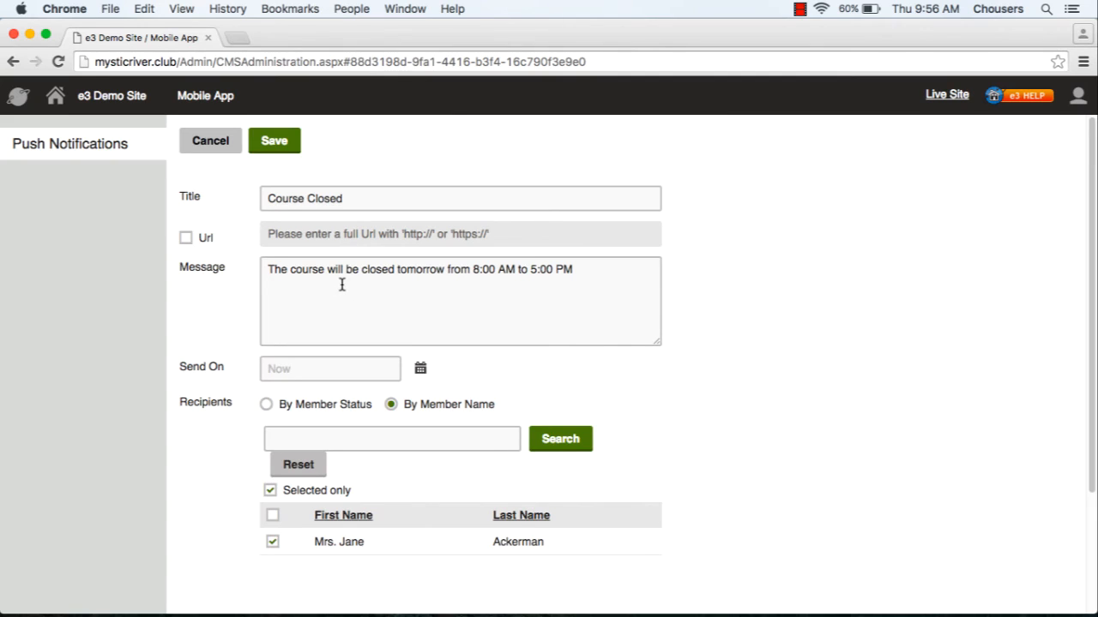
pyautogui.scroll(-1, 341, 284)
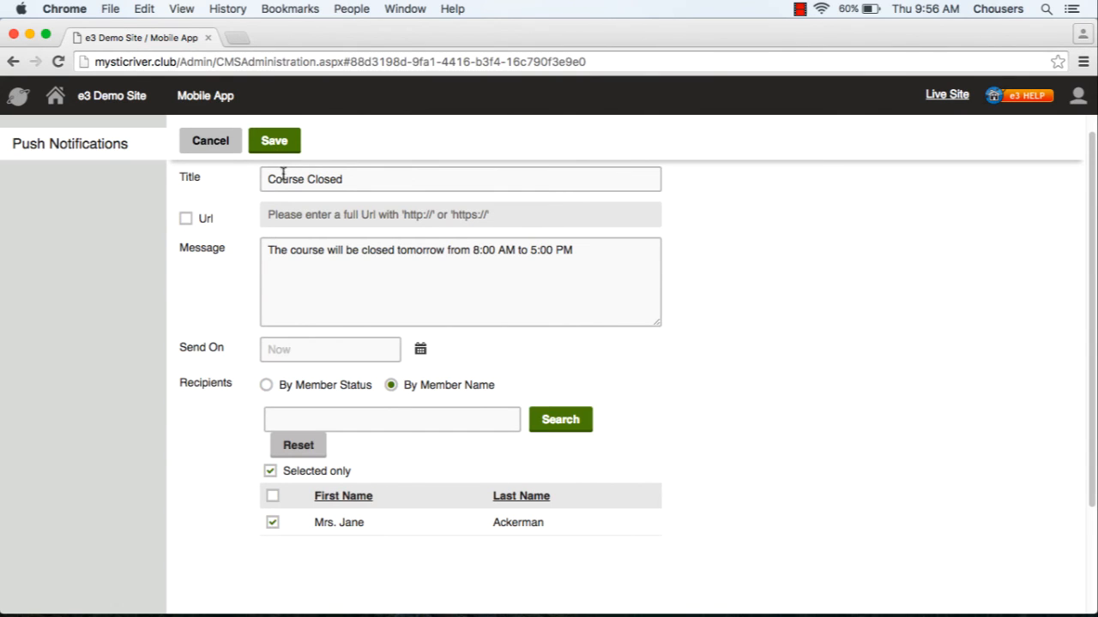
pyautogui.click(64, 148)
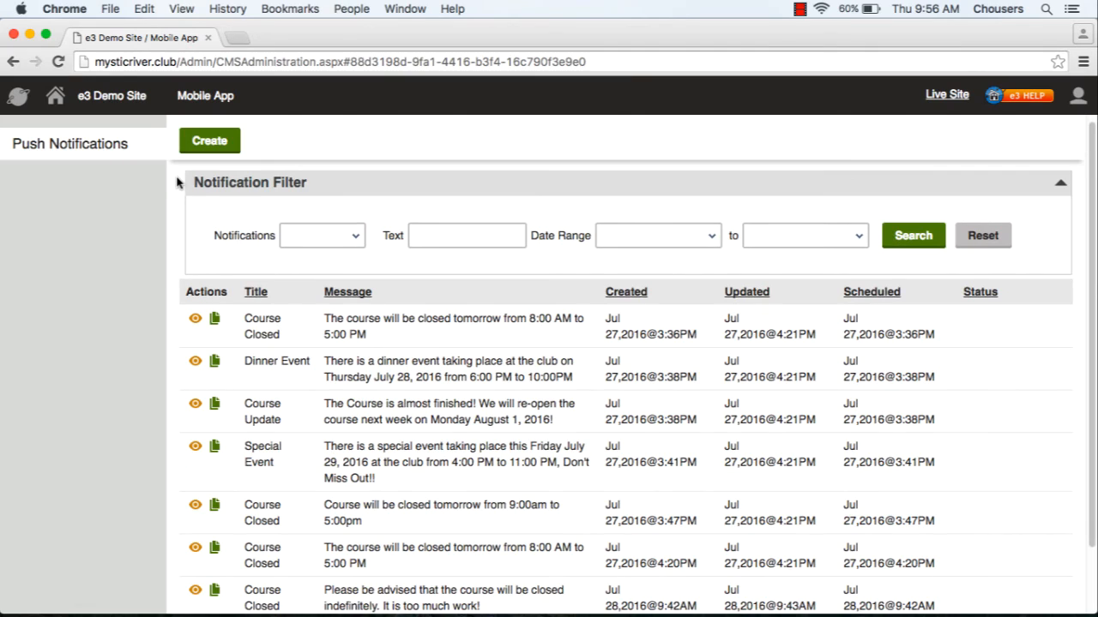
pyautogui.click(331, 245)
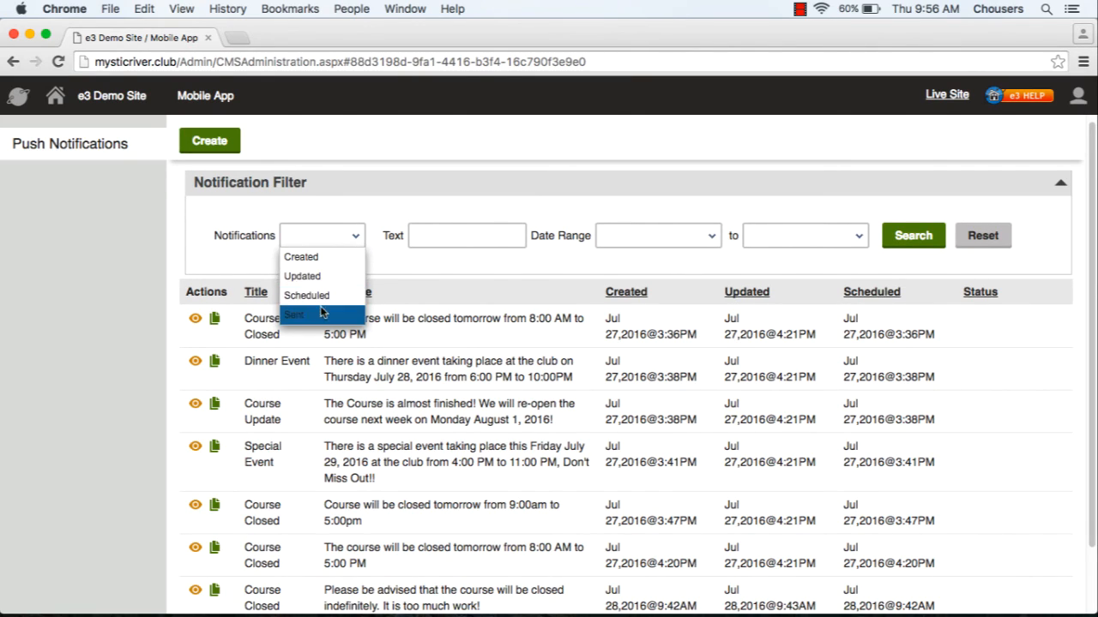
pyautogui.click(414, 287)
pyautogui.click(443, 230)
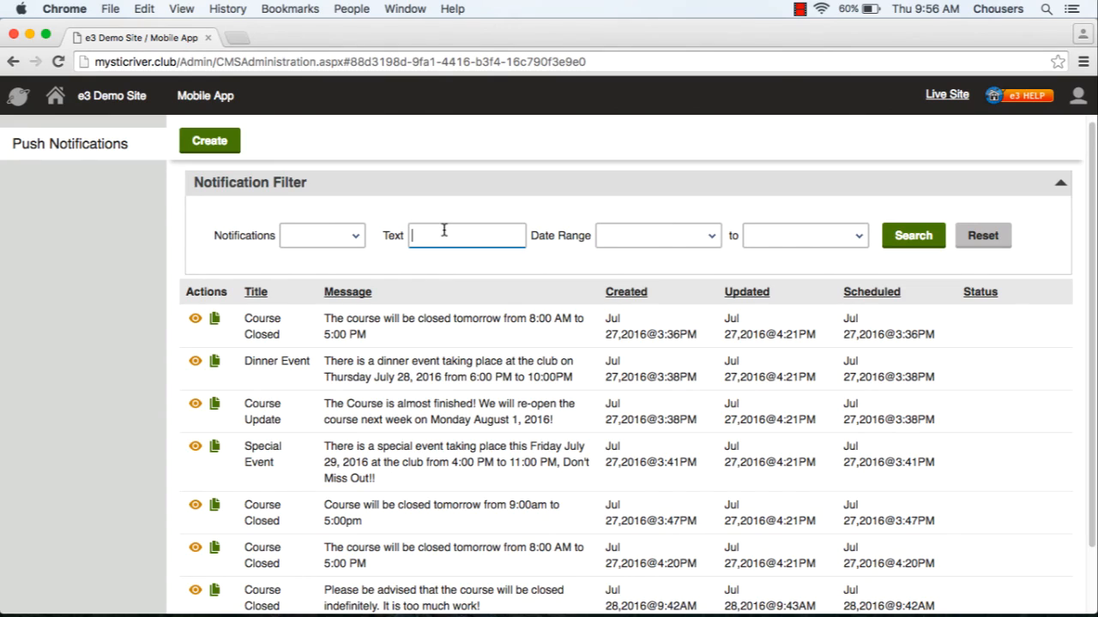